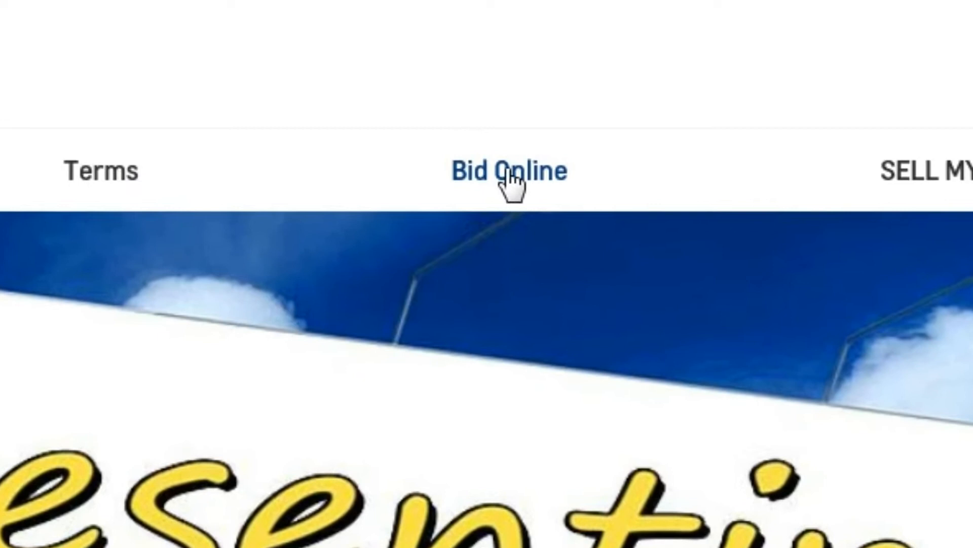
Open the online bidding site and show all 65 lots of the October 1, 2019 auction
{"action": "left_click", "coordinate": [508, 173]}
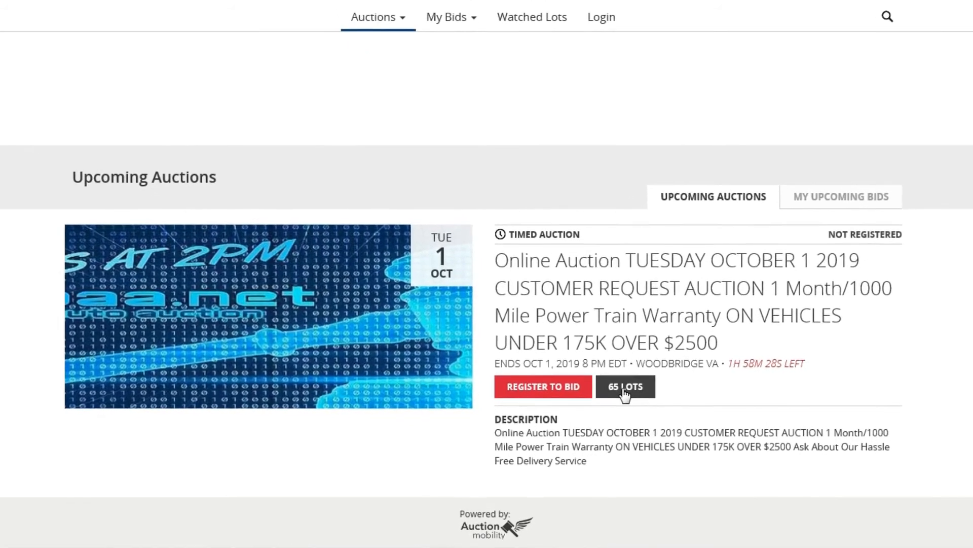
{"action": "left_click", "coordinate": [622, 390]}
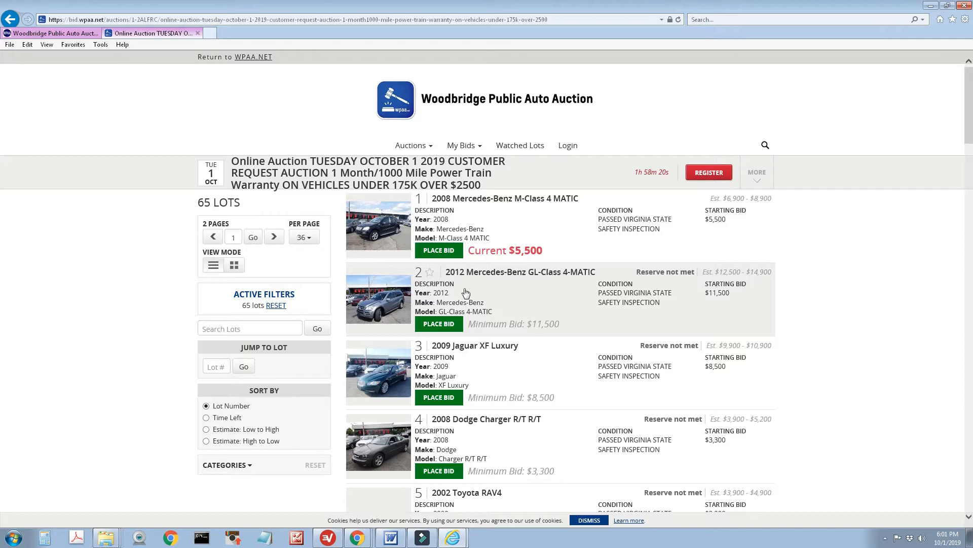
{"action": "scroll", "coordinate": [512, 293], "scroll_direction": "down", "scroll_amount": 4}
Open lot 13, the 2008 Toyota Camry, and view its enlarged main photo
{"action": "scroll", "coordinate": [514, 293], "scroll_direction": "down", "scroll_amount": 9}
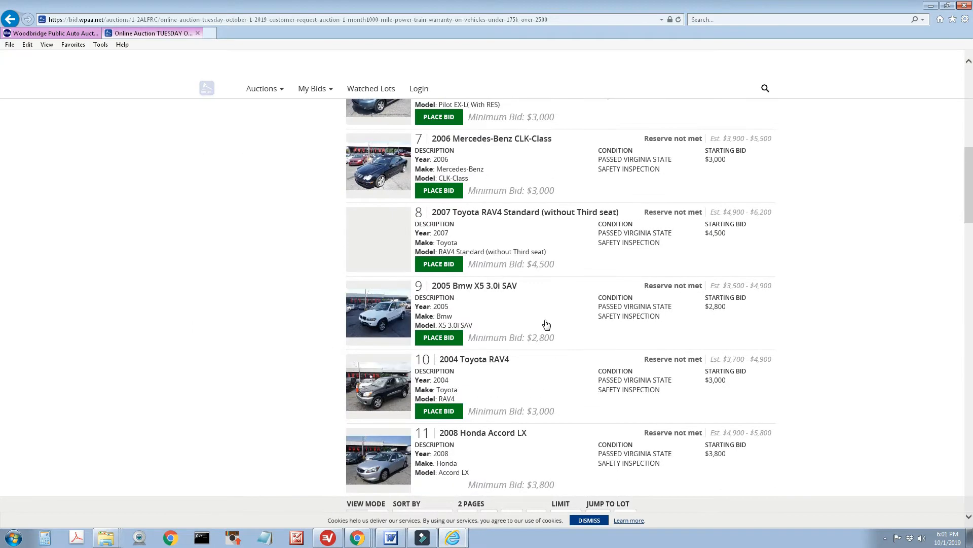
{"action": "scroll", "coordinate": [547, 315], "scroll_direction": "down", "scroll_amount": 7}
{"action": "scroll", "coordinate": [456, 304], "scroll_direction": "up", "scroll_amount": 4}
{"action": "left_click", "coordinate": [392, 259]}
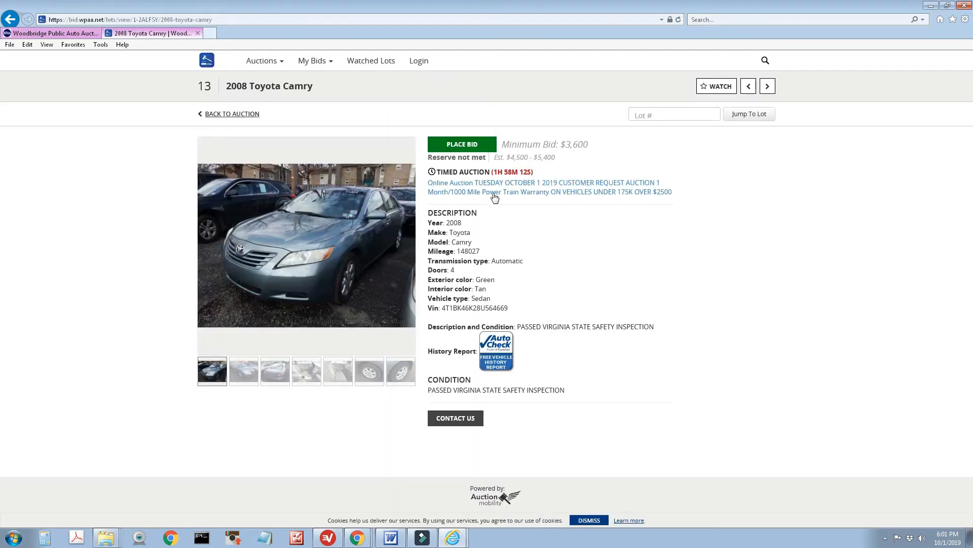
{"action": "left_click", "coordinate": [350, 244]}
{"action": "left_click", "coordinate": [724, 186]}
Return to the auction lot list and bring lot 18, the 2012 Honda Odyssey, into view
{"action": "left_click", "coordinate": [249, 115]}
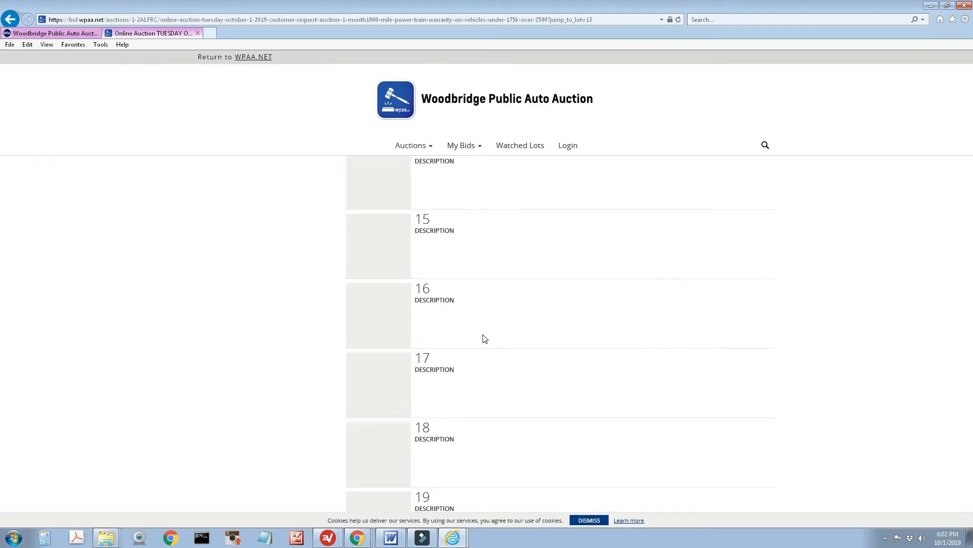
{"action": "scroll", "coordinate": [504, 342], "scroll_direction": "down", "scroll_amount": 6}
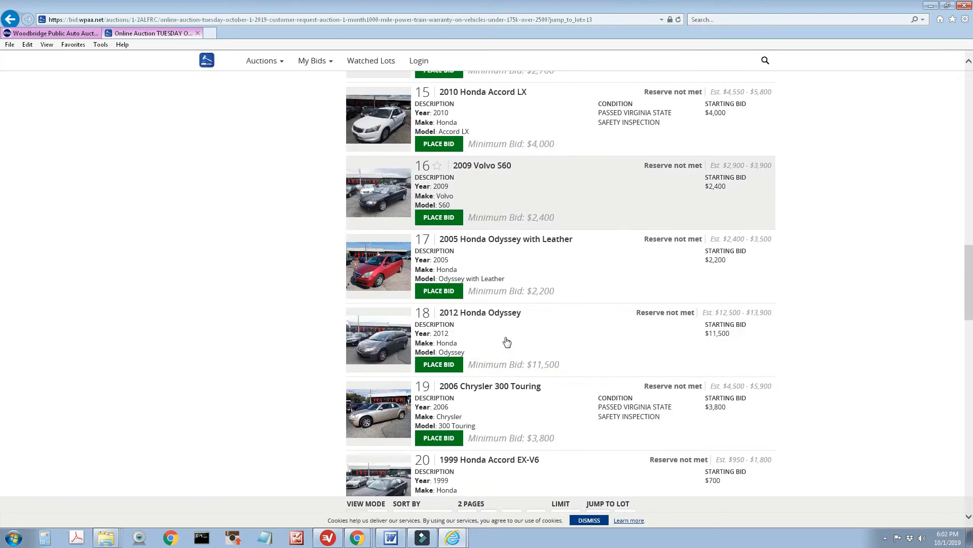
{"action": "scroll", "coordinate": [489, 348], "scroll_direction": "up", "scroll_amount": 5}
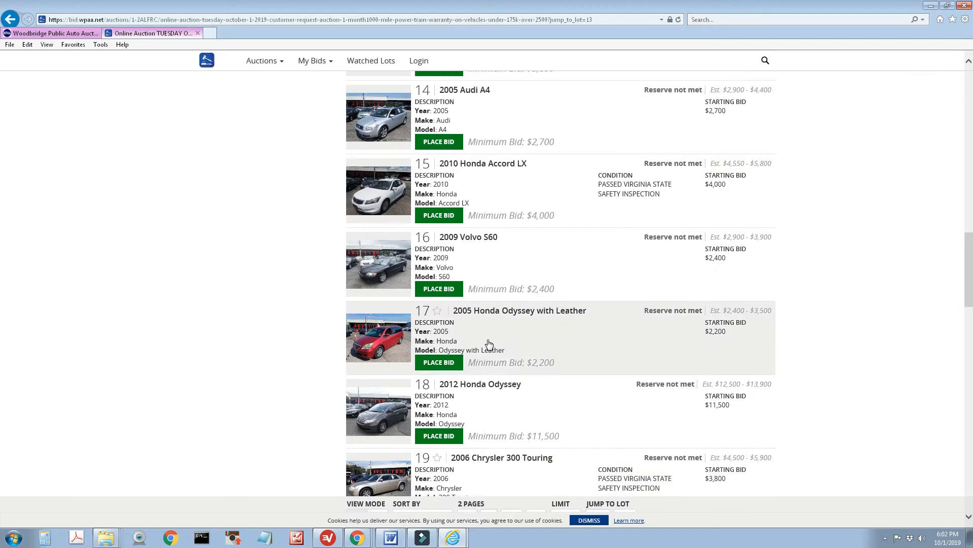
Open the 2012 Honda Odyssey lot page and browse its photos to the rear view
{"action": "left_click", "coordinate": [354, 407]}
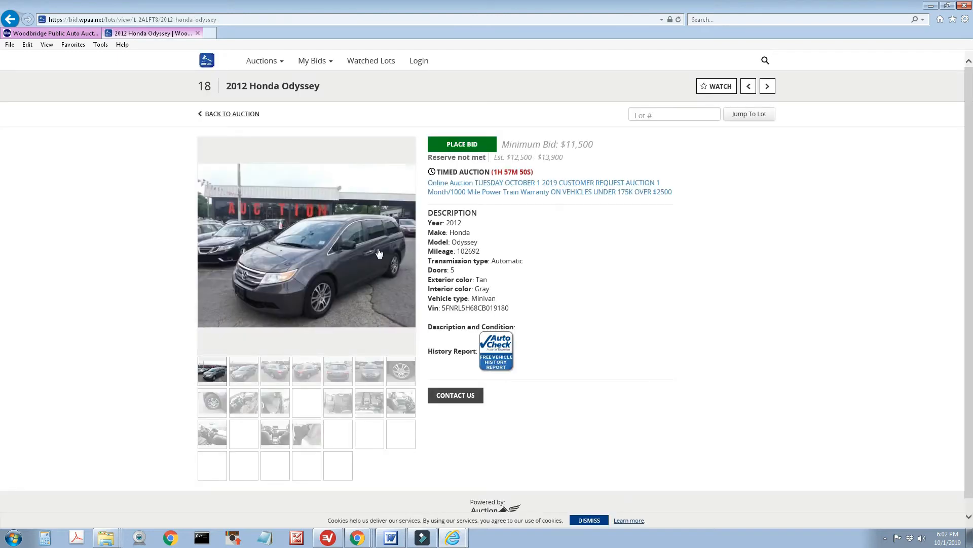
{"action": "left_click", "coordinate": [340, 295]}
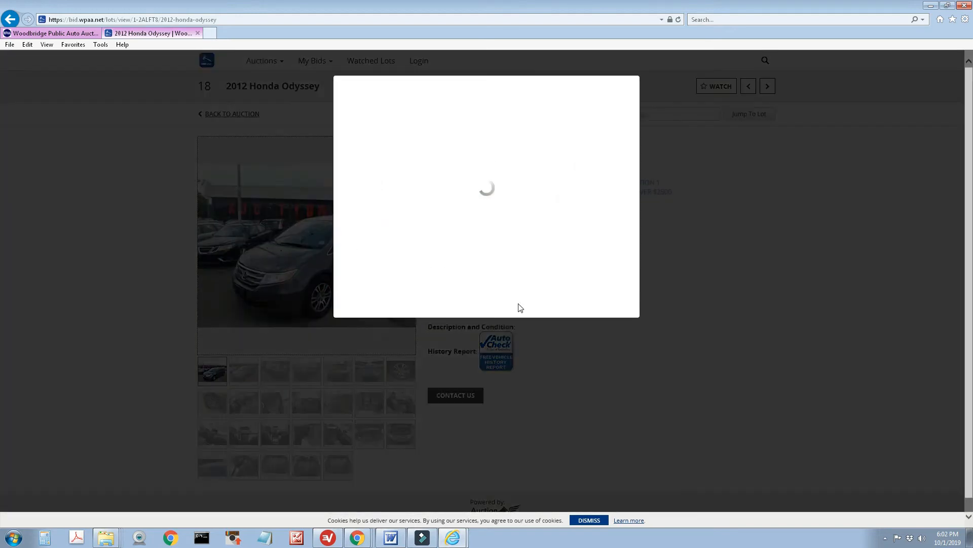
{"action": "left_click", "coordinate": [675, 226]}
{"action": "left_click", "coordinate": [675, 227]}
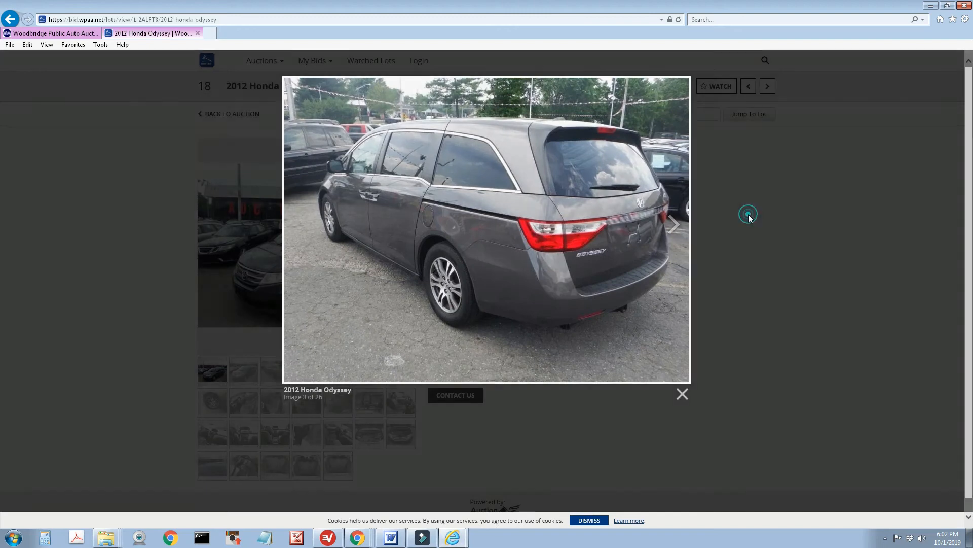
{"action": "left_click", "coordinate": [747, 213]}
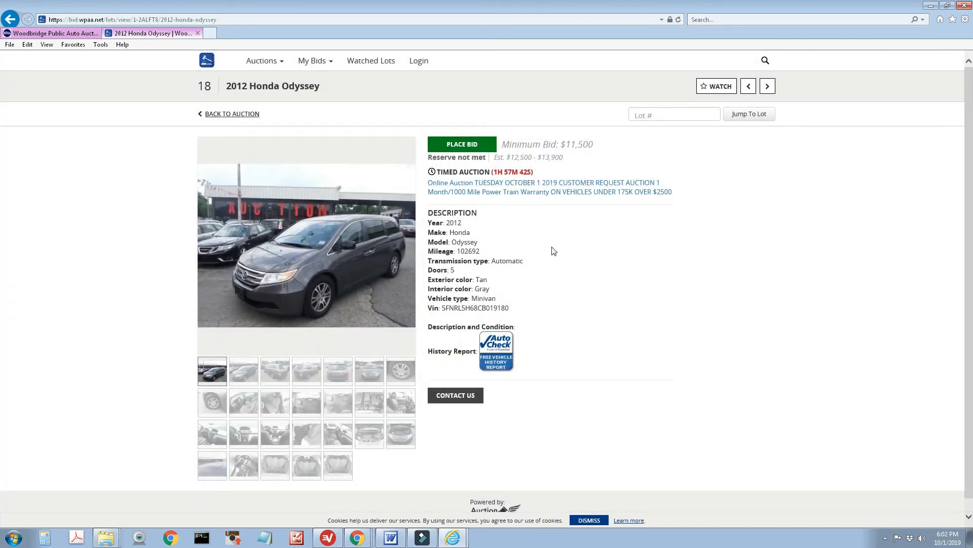
Start a bid on the Odyssey and enter the new bidder's first and last name on the sign-up form
{"action": "left_click", "coordinate": [462, 144]}
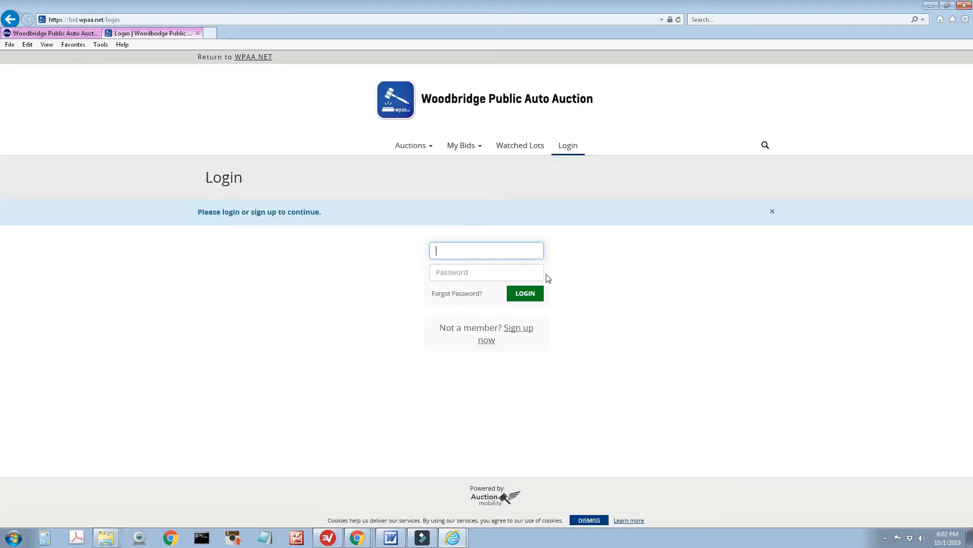
{"action": "left_click", "coordinate": [526, 330]}
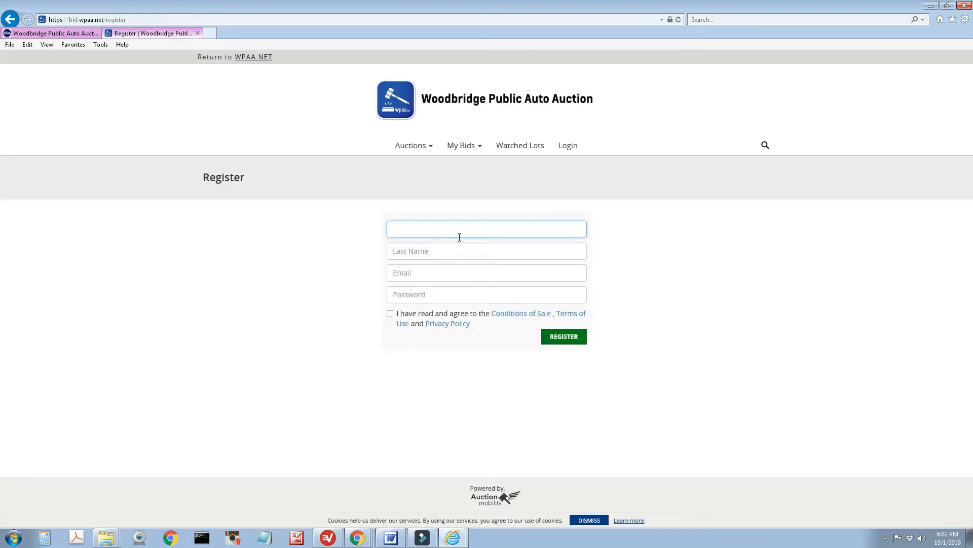
{"action": "type", "text": "dem"}
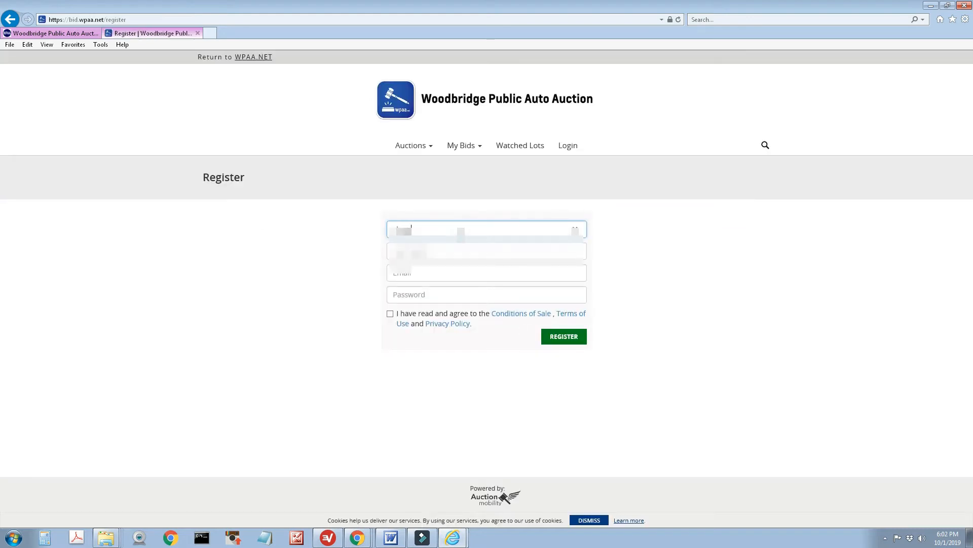
{"action": "key", "text": "Tab"}
{"action": "type", "text": "Auction"}
{"action": "key", "text": "Tab"}
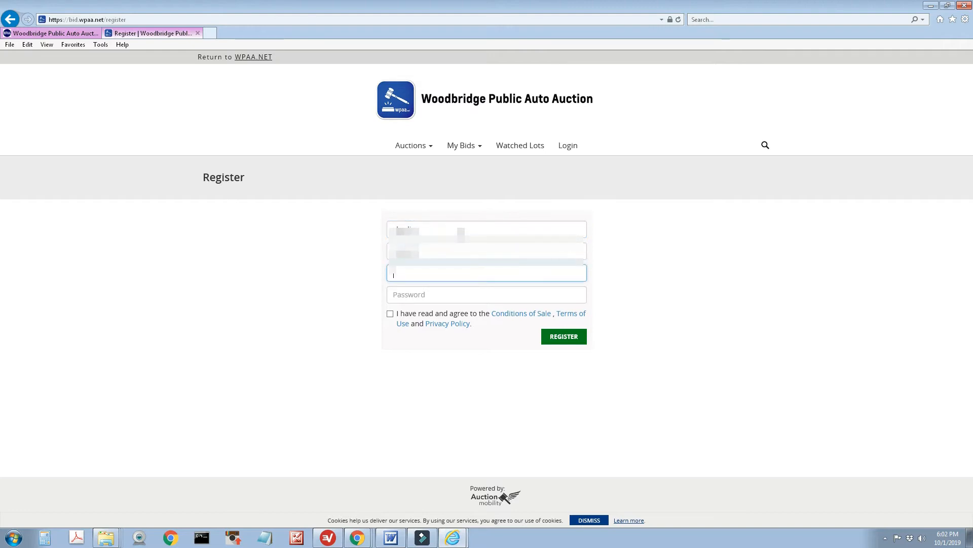
Enter the account e-mail and password, accept the conditions of sale, and register
{"action": "type", "text": "de"}
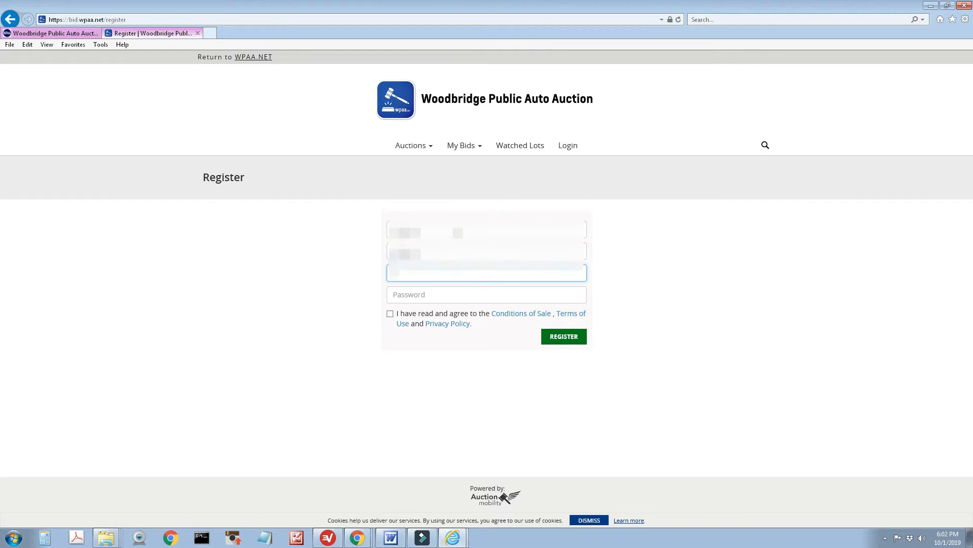
{"action": "left_click", "coordinate": [445, 295]}
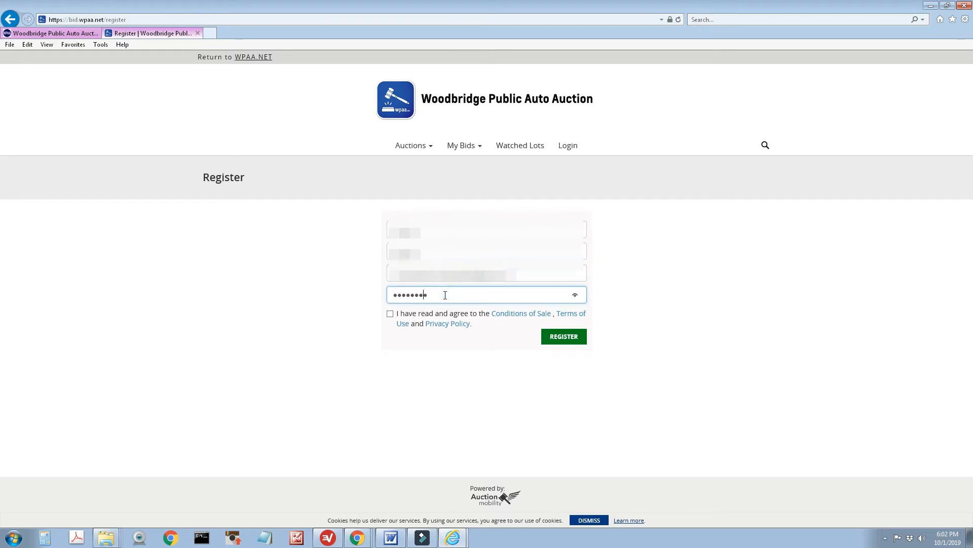
{"action": "left_click", "coordinate": [390, 314]}
{"action": "left_click", "coordinate": [563, 337]}
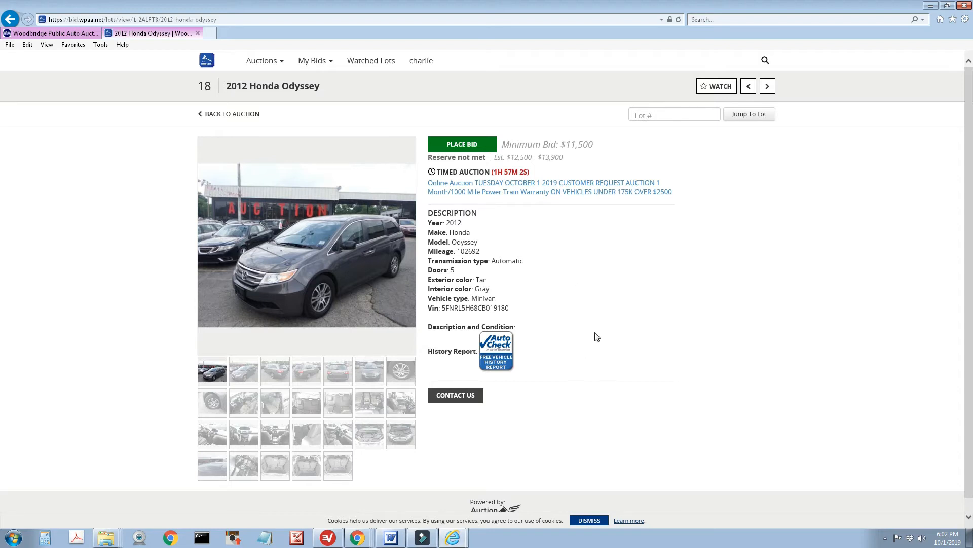
{"action": "scroll", "coordinate": [662, 286], "scroll_direction": "down", "scroll_amount": 1}
{"action": "scroll", "coordinate": [658, 289], "scroll_direction": "up", "scroll_amount": 1}
Open bidder registration for the Odyssey and fill in the company name and phone number
{"action": "left_click", "coordinate": [476, 148]}
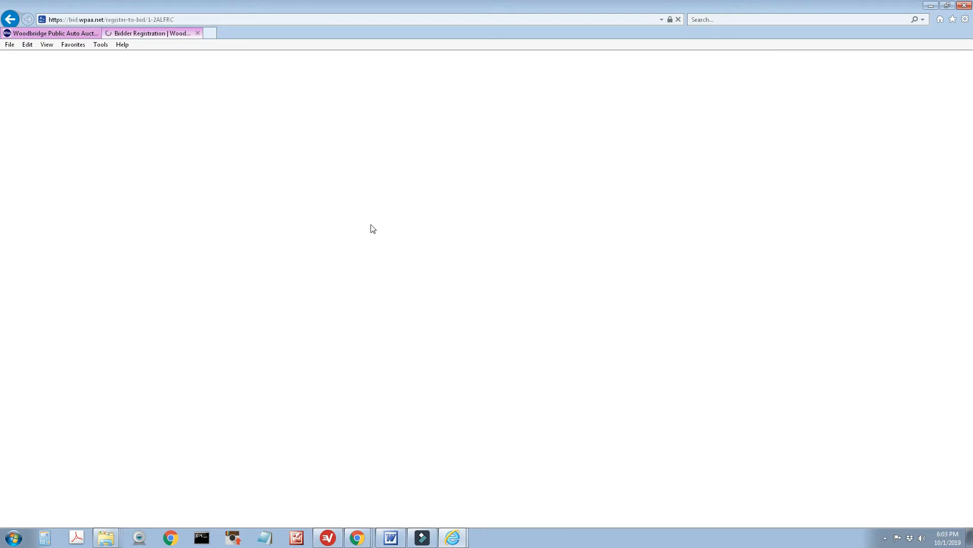
{"action": "scroll", "coordinate": [533, 201], "scroll_direction": "down", "scroll_amount": 3}
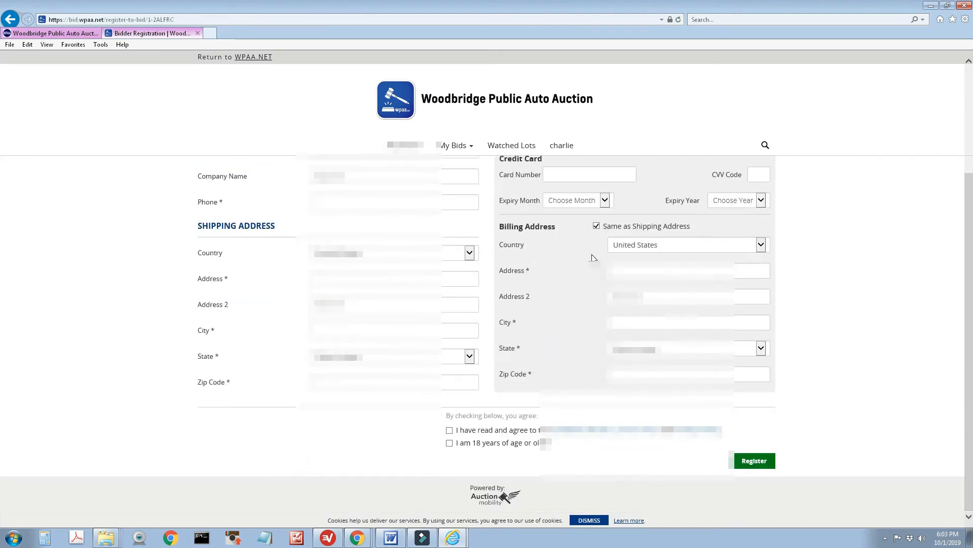
{"action": "scroll", "coordinate": [565, 325], "scroll_direction": "up", "scroll_amount": 3}
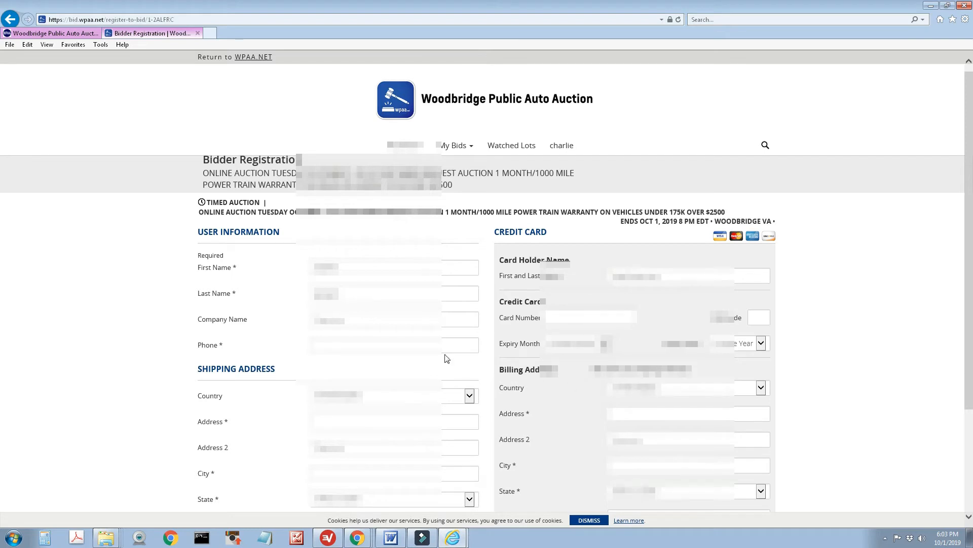
{"action": "left_click", "coordinate": [349, 319]}
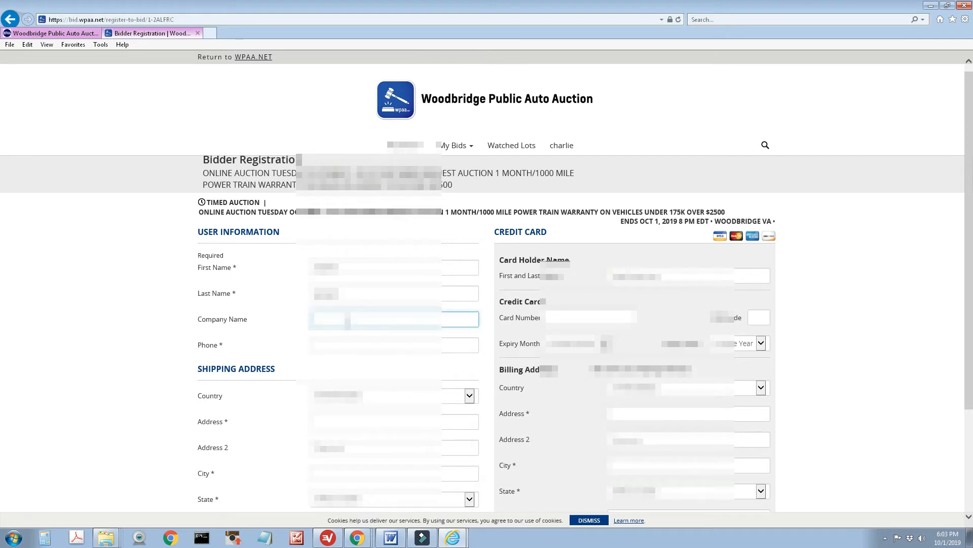
{"action": "key", "text": "Tab"}
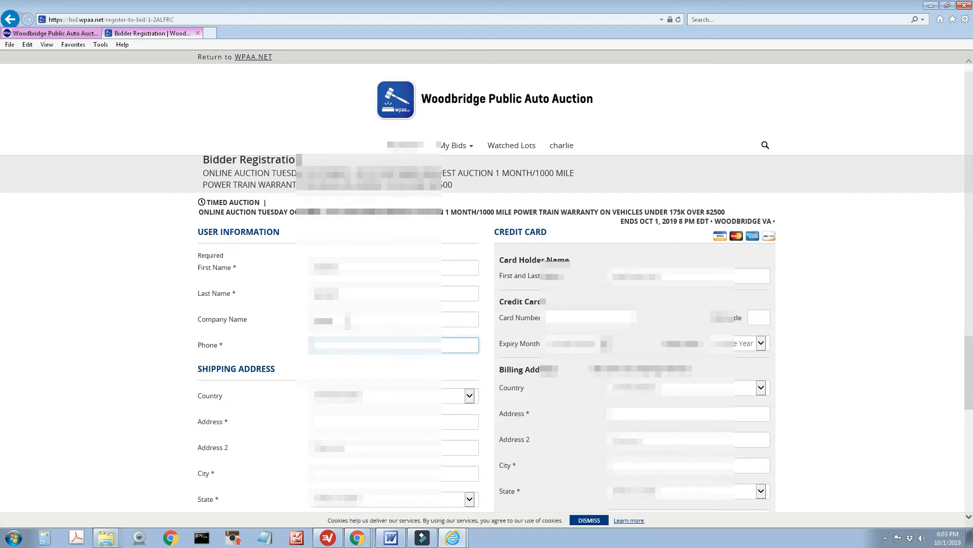
{"action": "type", "text": "703555"}
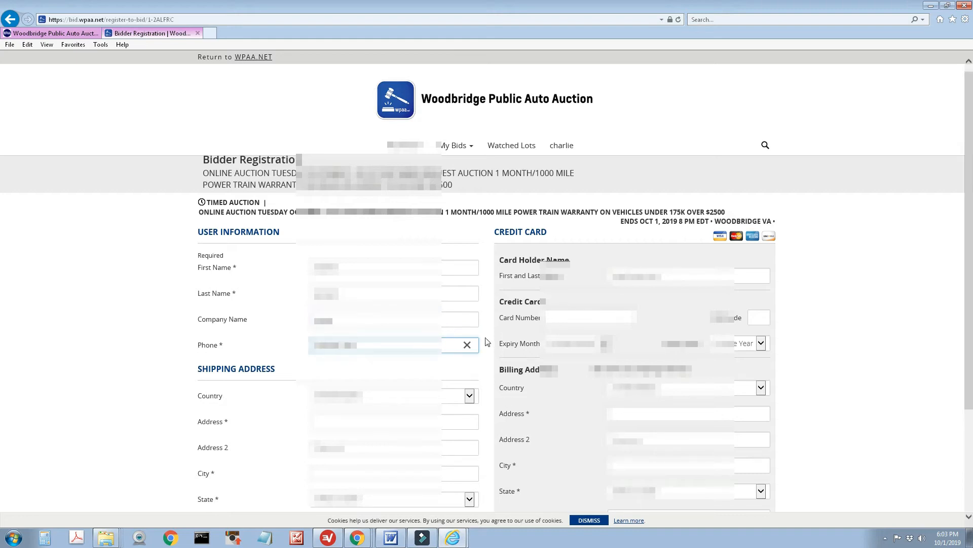
Enter the credit card number, security code, and card expiry month and year
{"action": "left_click", "coordinate": [561, 314]}
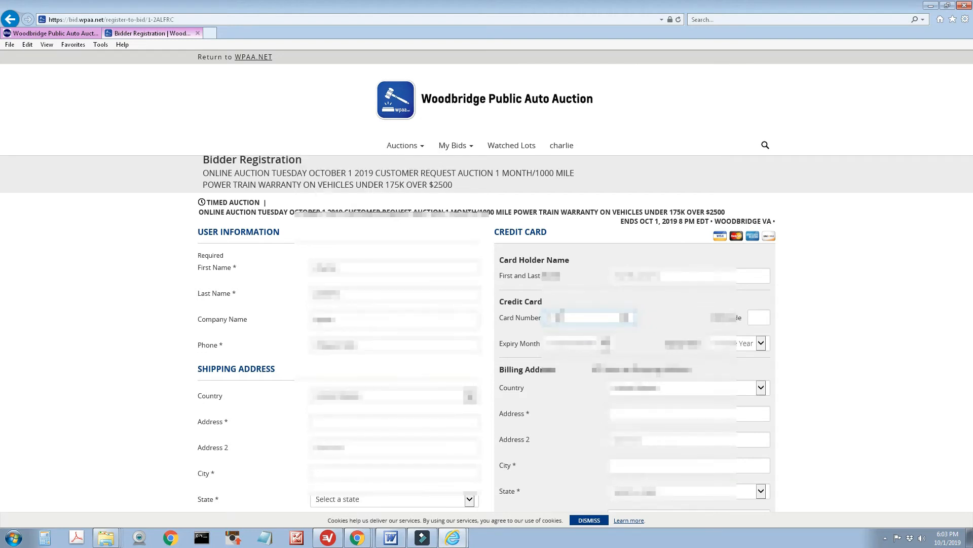
{"action": "type", "text": "0000000000"}
{"action": "left_click", "coordinate": [759, 316]}
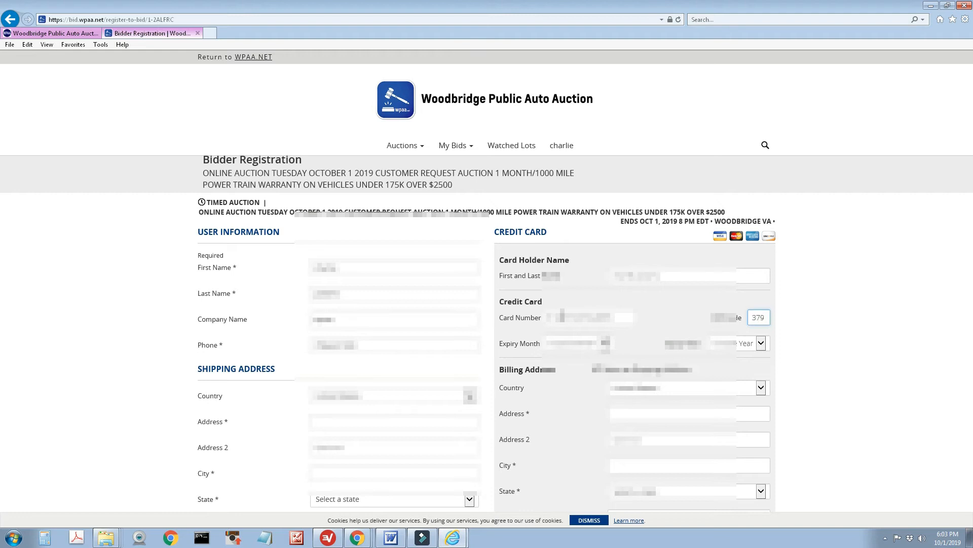
{"action": "key", "text": "Tab"}
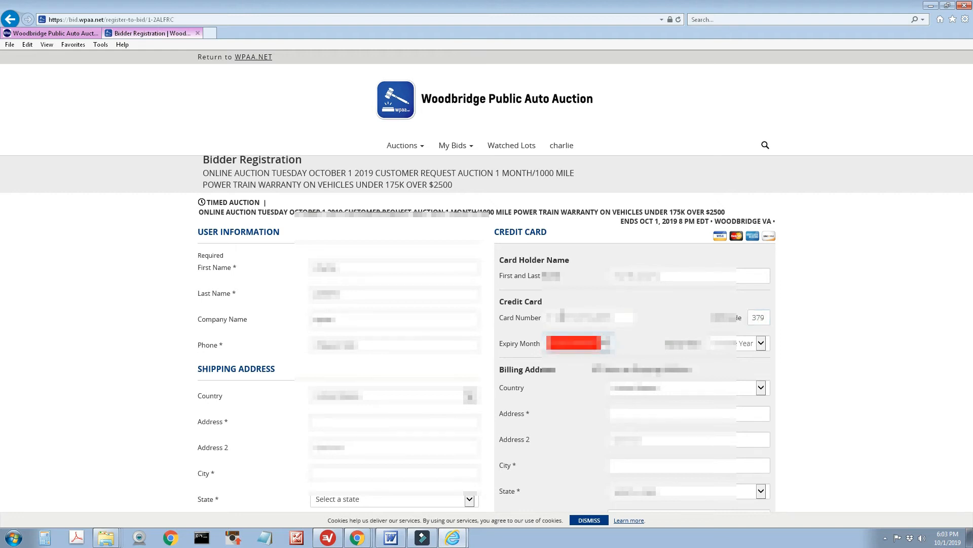
{"action": "key", "text": "Down"}
{"action": "key", "text": "Down"}
{"action": "key", "text": "Tab"}
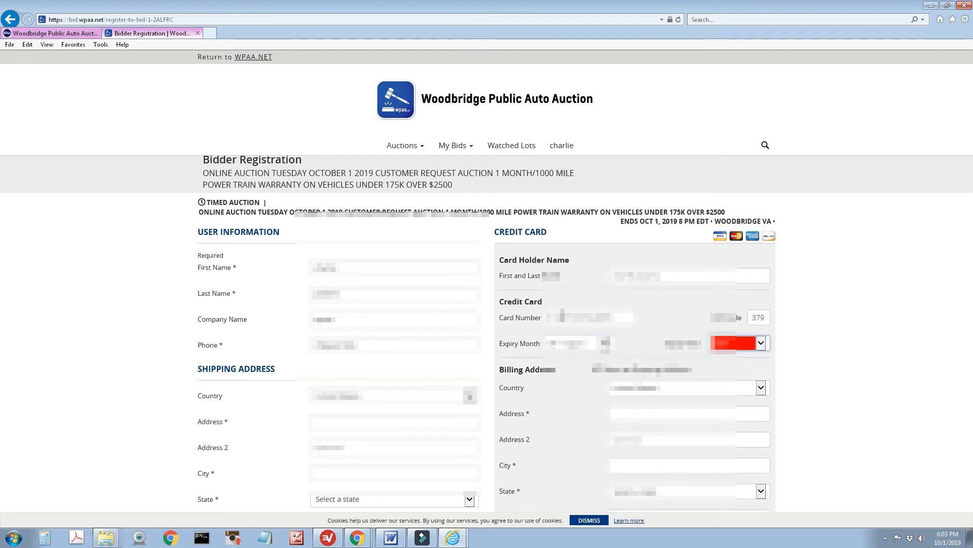
{"action": "key", "text": "Tab"}
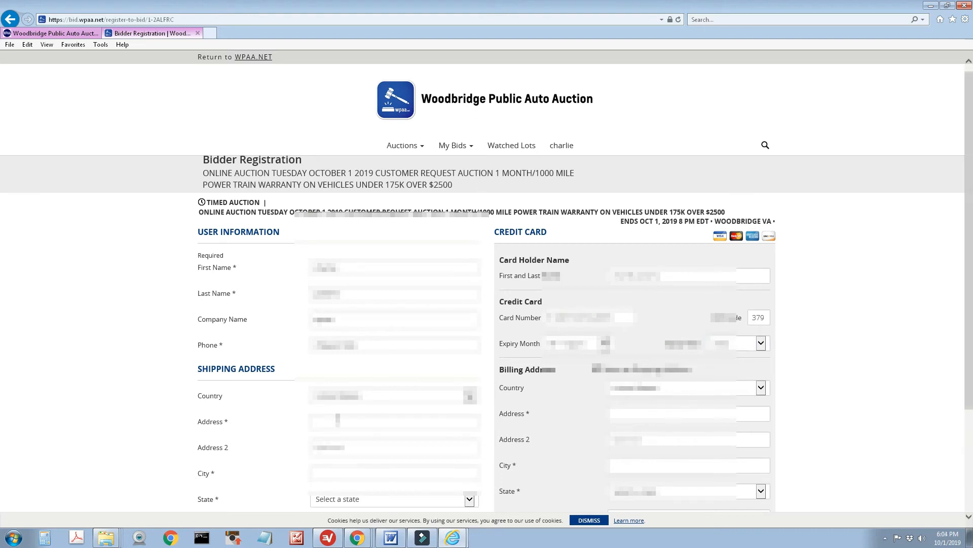
Fill in the shipping street address, city and state
{"action": "scroll", "coordinate": [337, 420], "scroll_direction": "down", "scroll_amount": 3}
{"action": "left_click", "coordinate": [336, 278]}
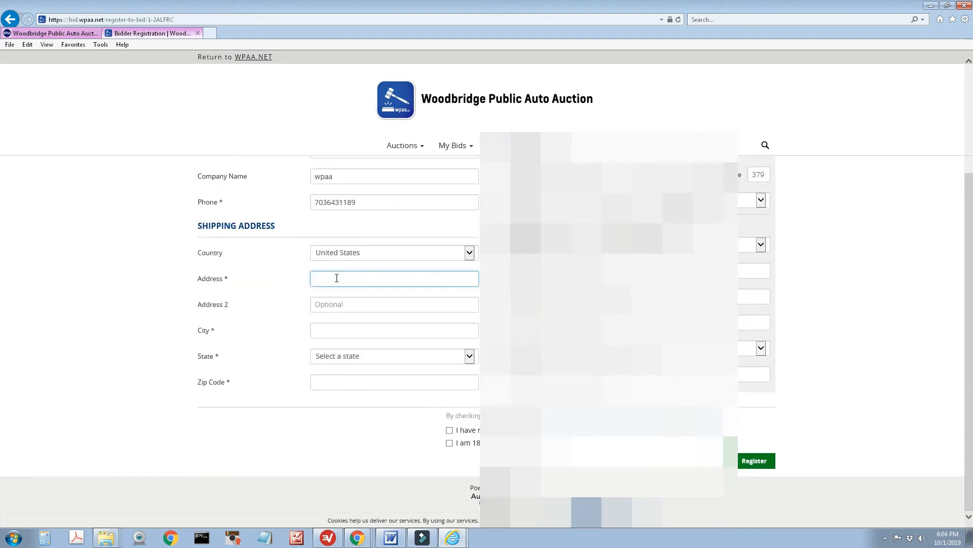
{"action": "key", "text": "Tab"}
{"action": "key", "text": "Tab"}
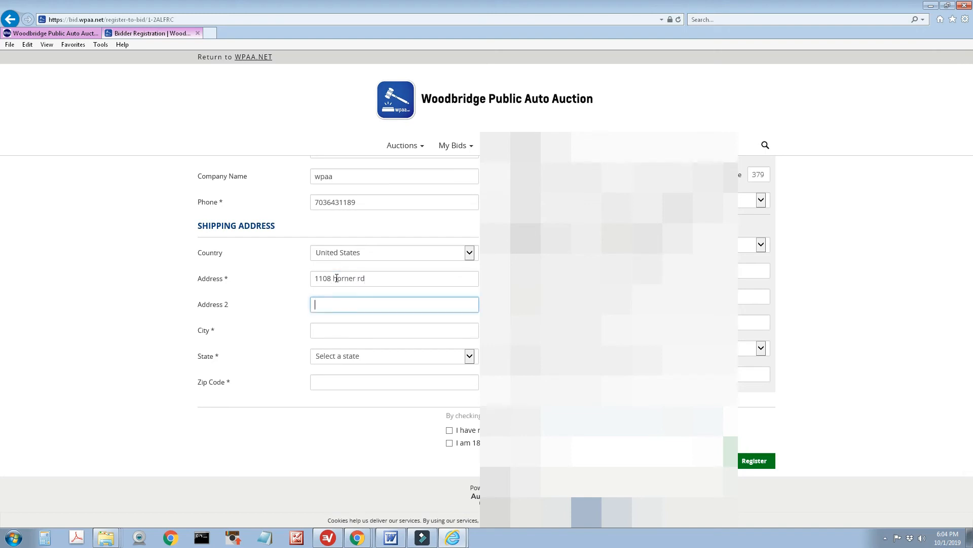
{"action": "type", "text": "woodbridge"}
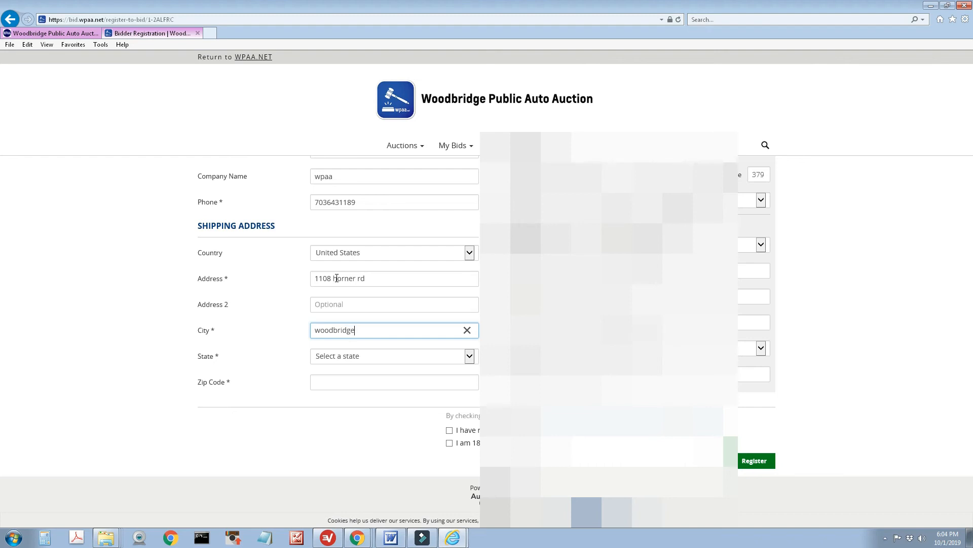
{"action": "key", "text": "Tab"}
{"action": "key", "text": "v"}
{"action": "key", "text": "v"}
{"action": "key", "text": "Tab"}
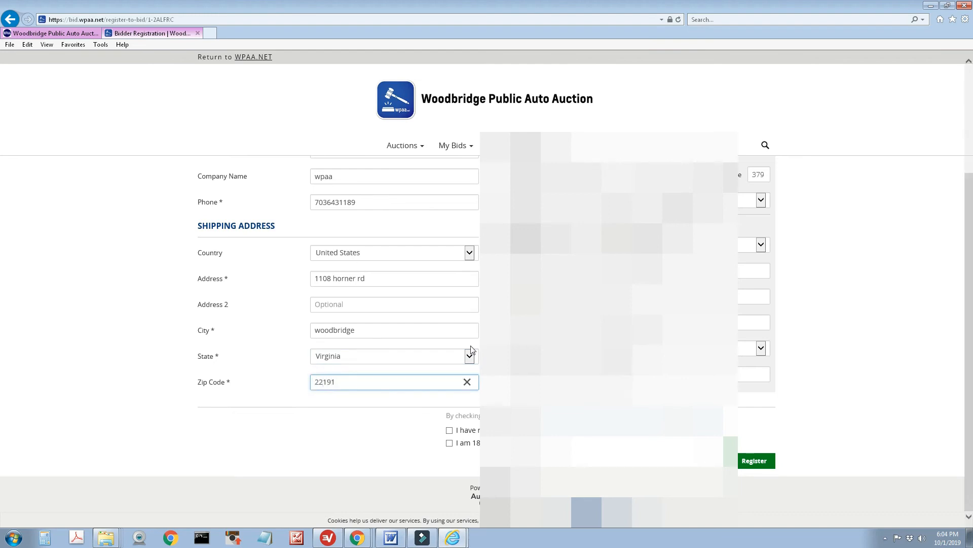
Accept the terms and privacy policy, confirm age 18+, and submit the bidder registration
{"action": "left_click", "coordinate": [763, 461]}
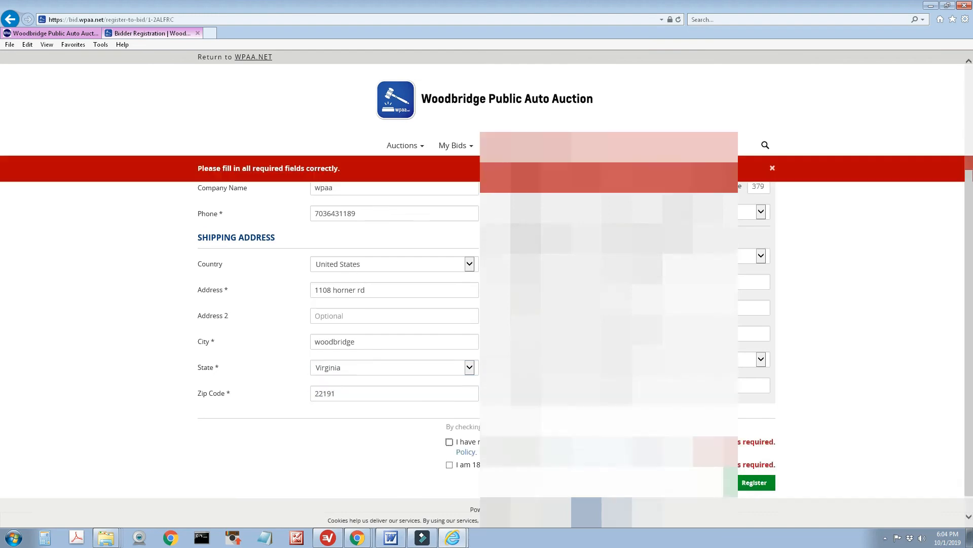
{"action": "left_click", "coordinate": [449, 452]}
{"action": "left_click", "coordinate": [449, 465]}
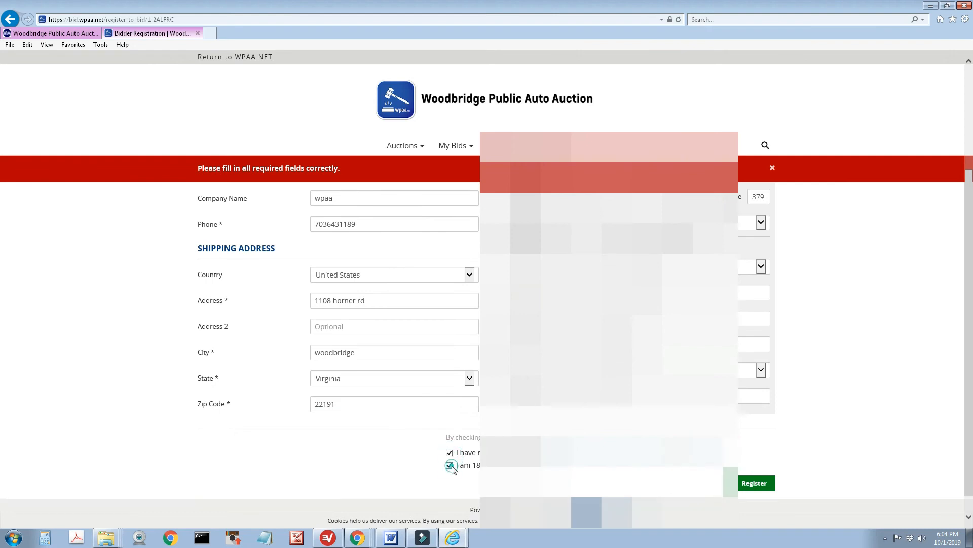
{"action": "left_click", "coordinate": [755, 485]}
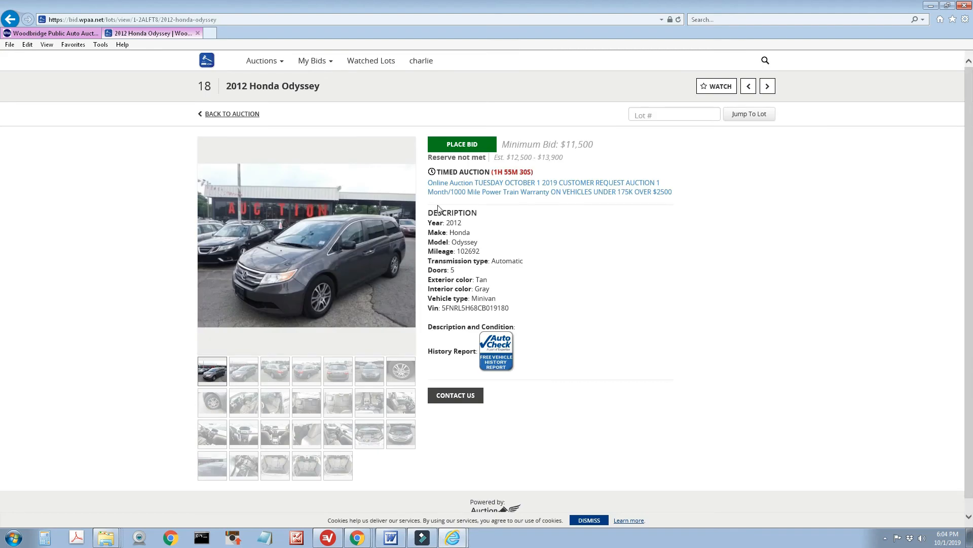
Place a $12,500 maximum bid on the 2012 Honda Odyssey and return to the lot list
{"action": "left_click", "coordinate": [476, 144]}
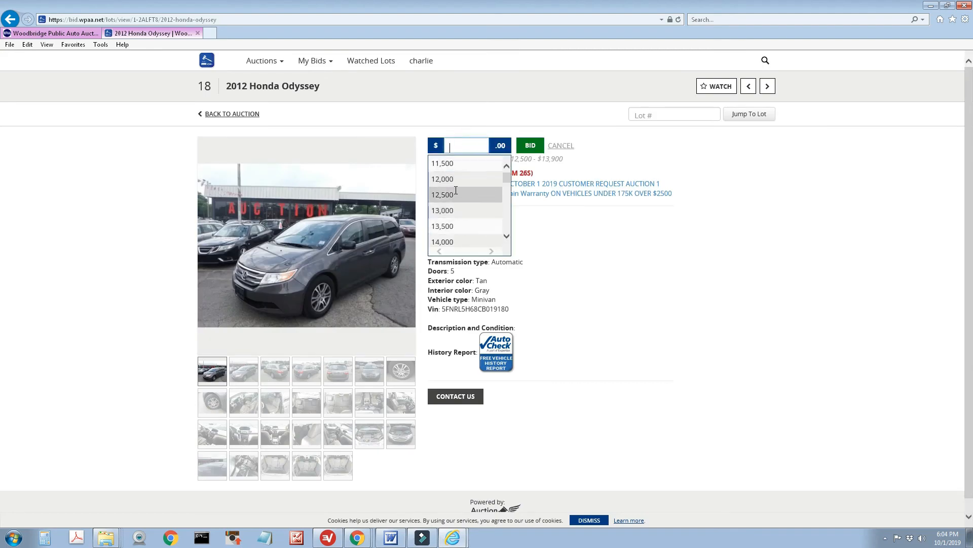
{"action": "left_click_drag", "start_coordinate": [507, 182], "coordinate": [506, 175]}
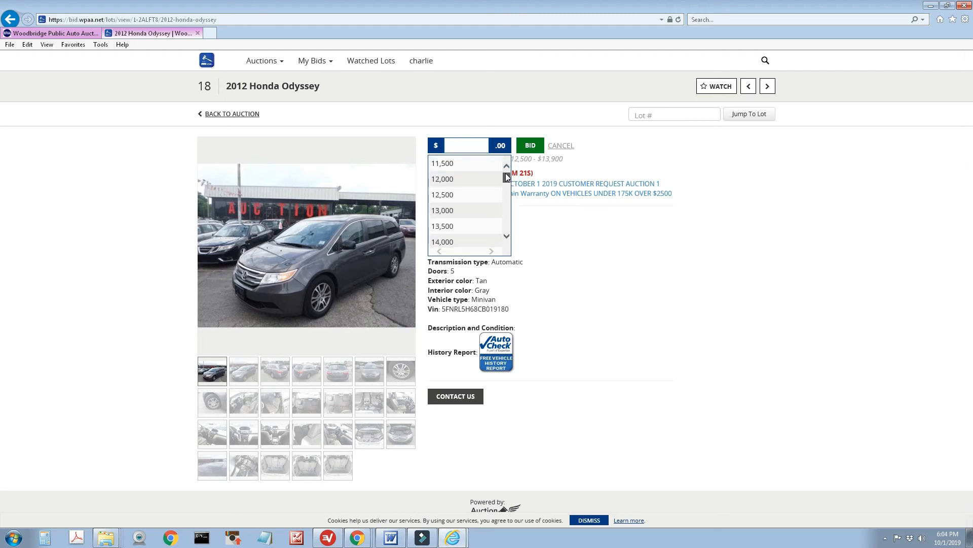
{"action": "left_click", "coordinate": [470, 193]}
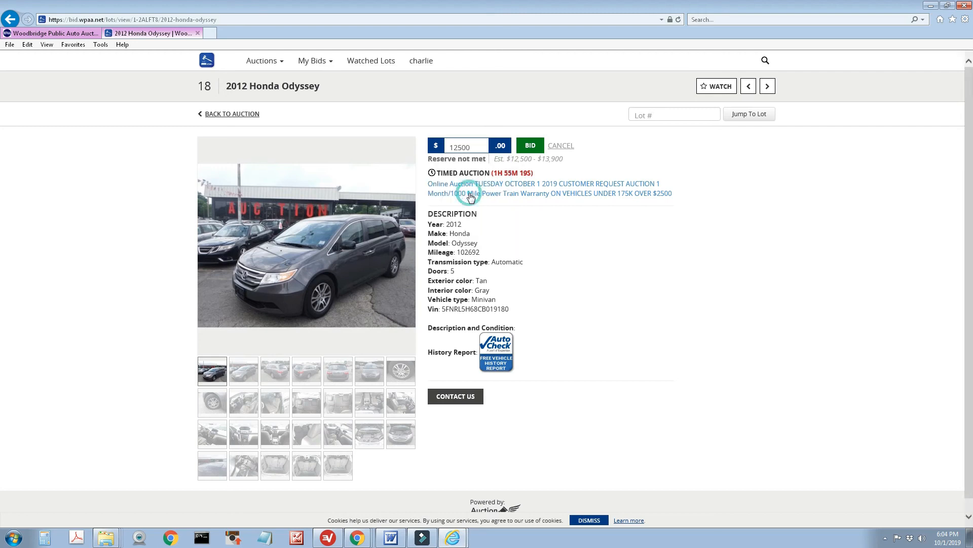
{"action": "left_click", "coordinate": [531, 147]}
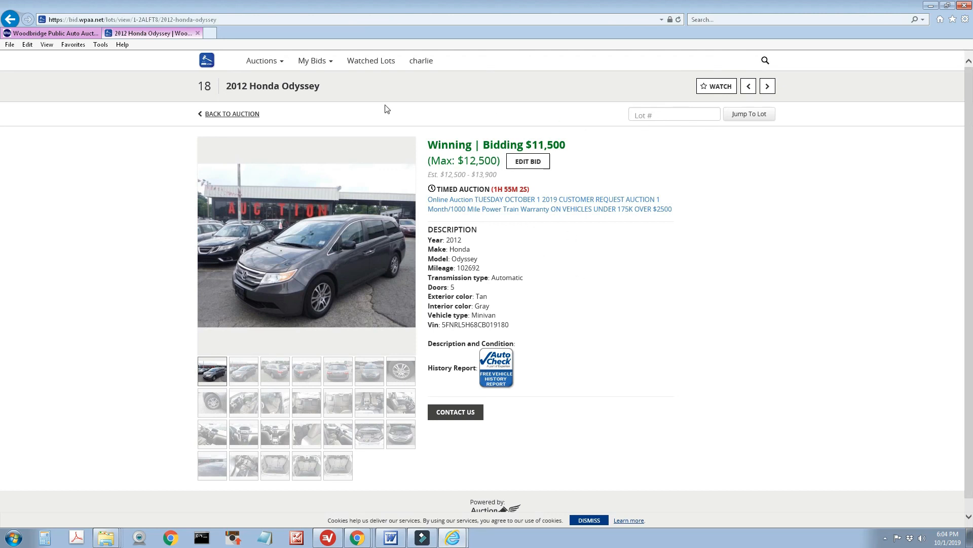
{"action": "left_click", "coordinate": [249, 116]}
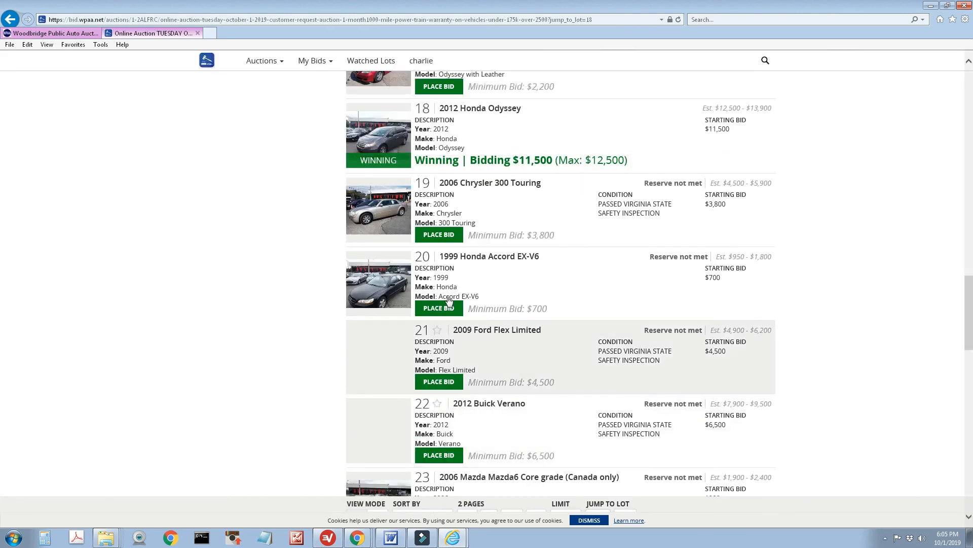
Open lot 20, the 1999 Honda Accord EX-V6, then go back to the lot list
{"action": "left_click", "coordinate": [498, 257]}
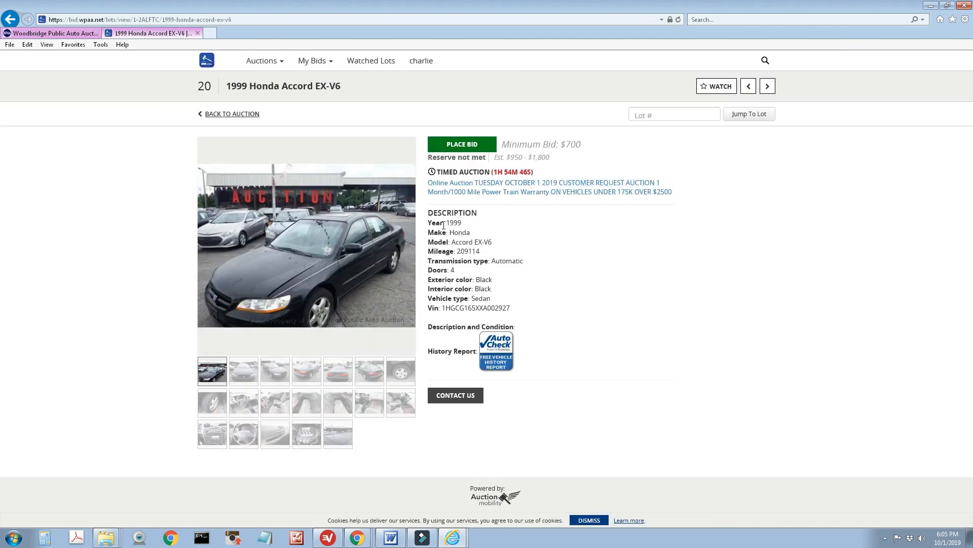
{"action": "left_click", "coordinate": [10, 20]}
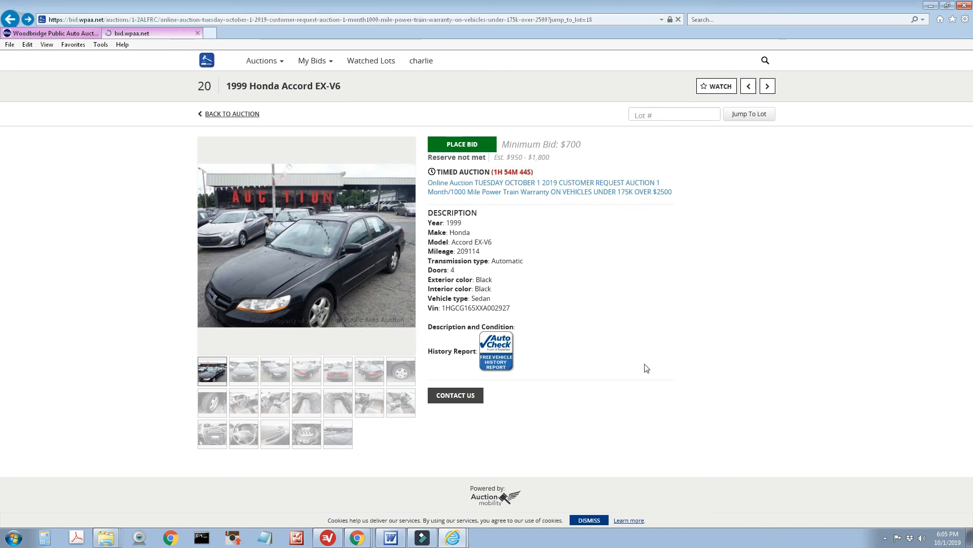